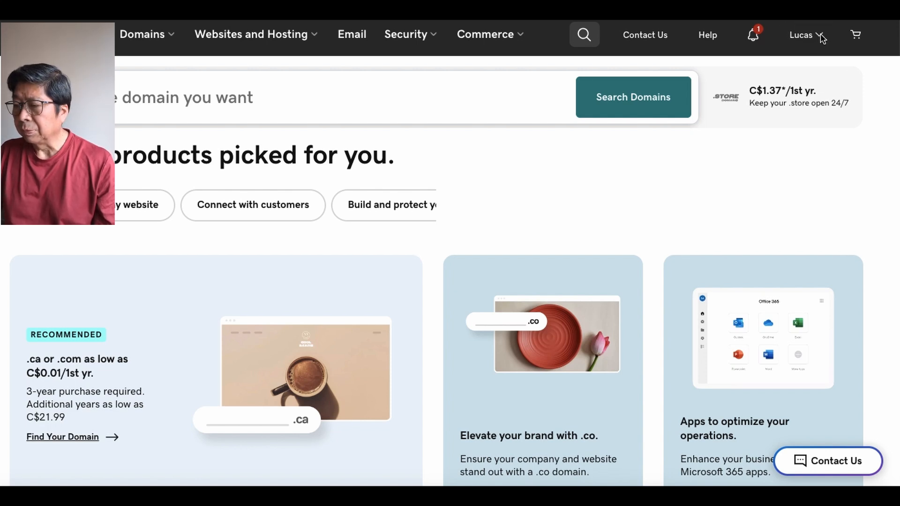
- Open the account's product list and expand its Web Hosting section
left_click(817, 41)
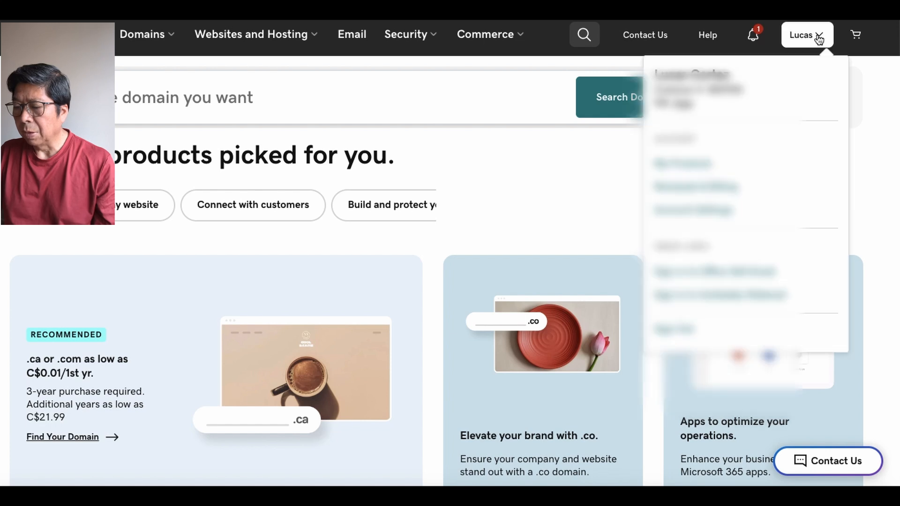
left_click(699, 164)
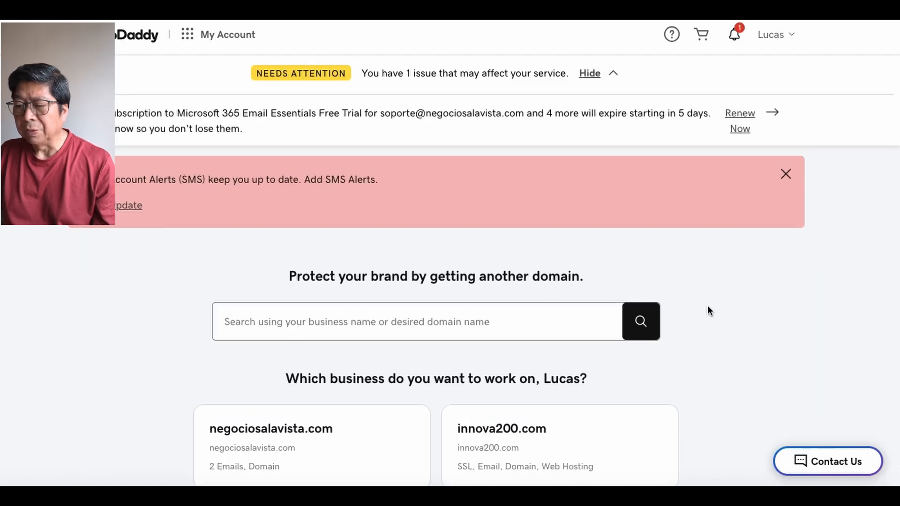
scroll(708, 303, "down", 2)
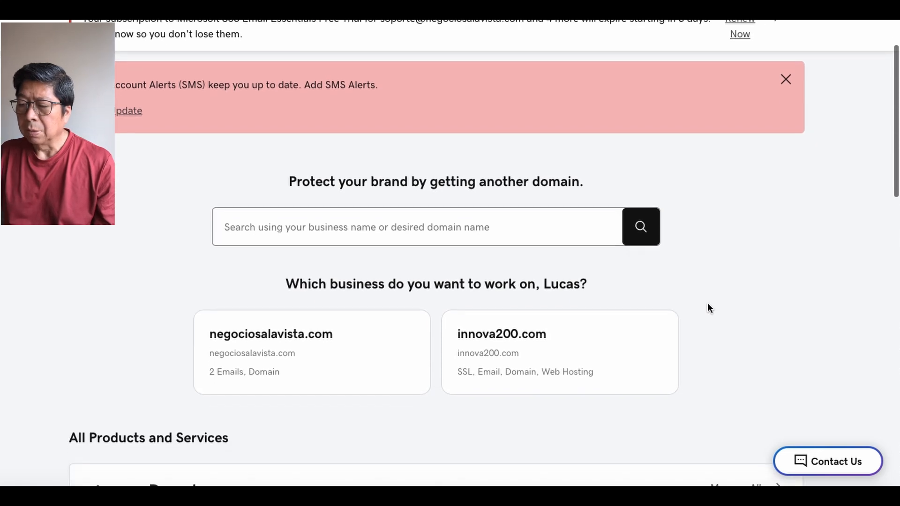
scroll(707, 304, "down", 1)
scroll(708, 304, "down", 2)
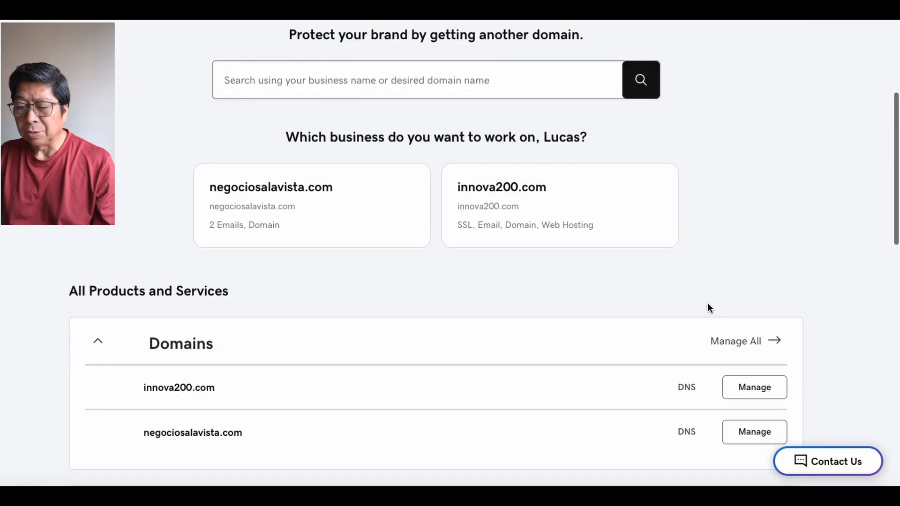
scroll(707, 304, "down", 3)
scroll(708, 303, "down", 2)
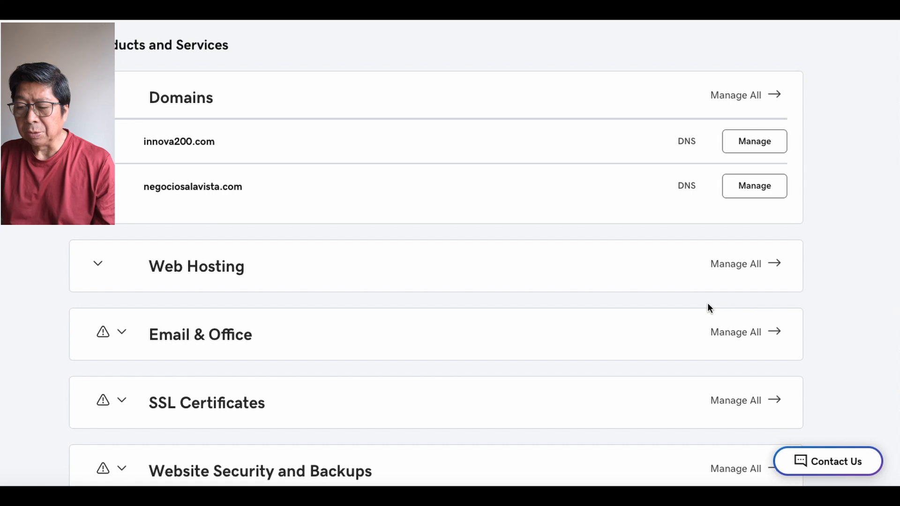
scroll(707, 303, "down", 1)
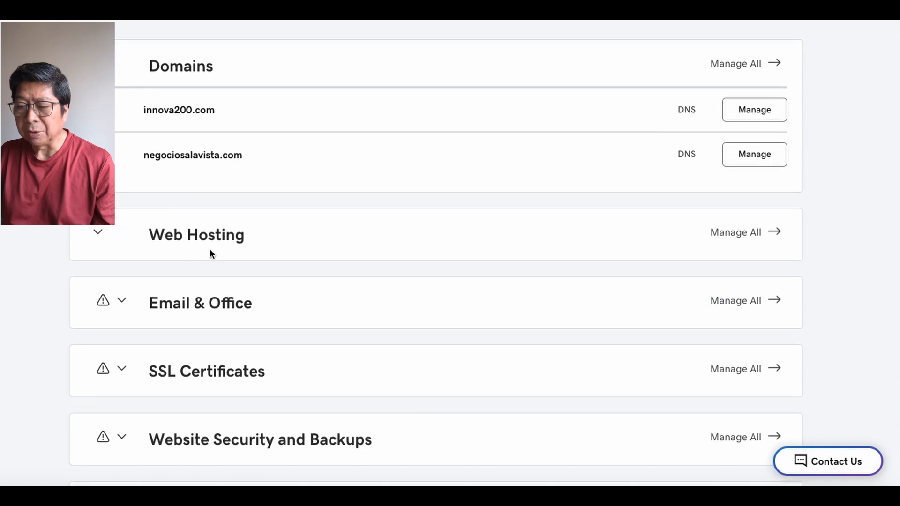
left_click(98, 236)
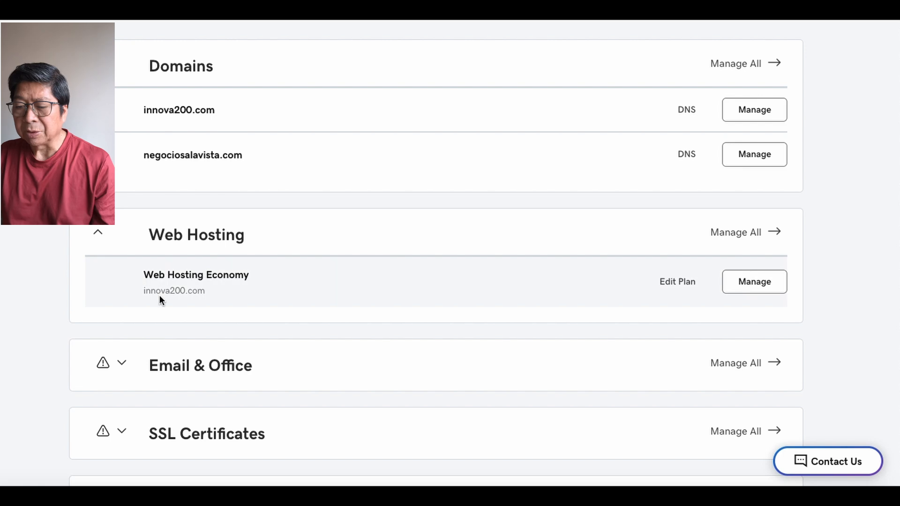
- Open the management page of the Web Hosting Economy plan for innova200.com and launch its cPanel Admin
scroll(251, 286, "down", 1)
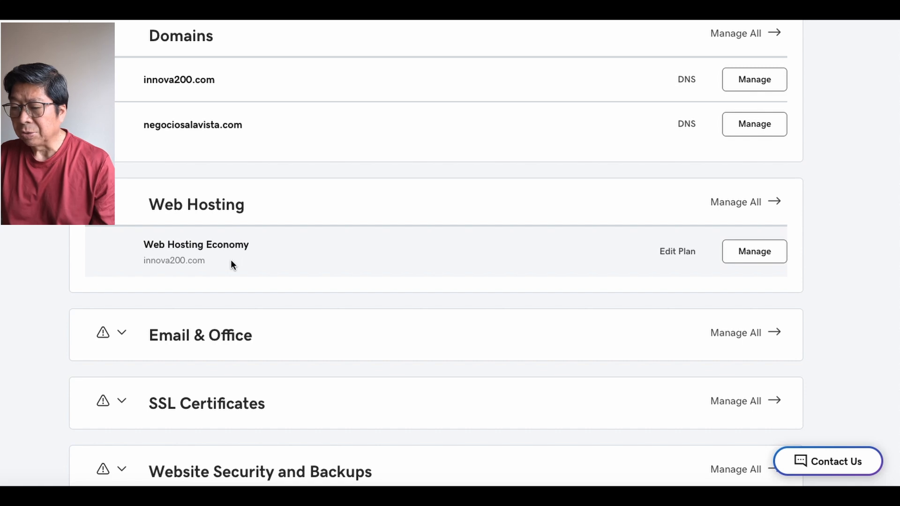
left_click(759, 256)
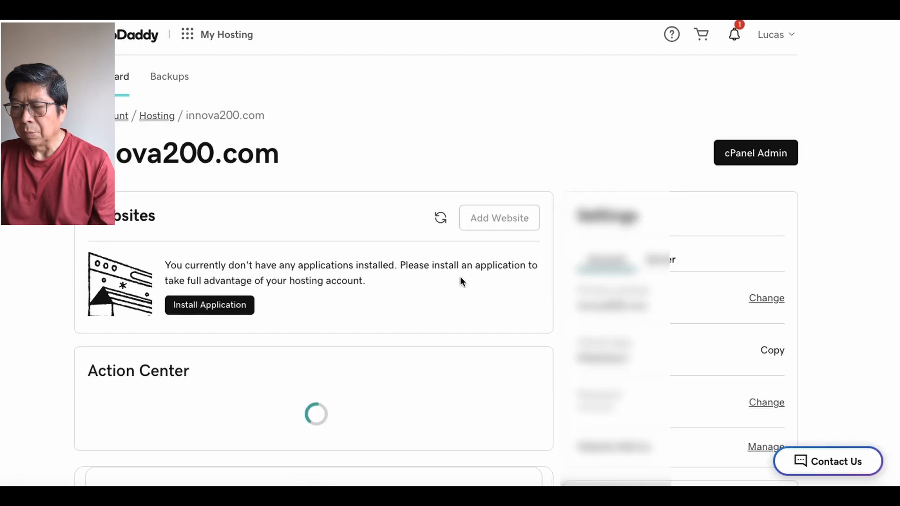
scroll(460, 276, "down", 1)
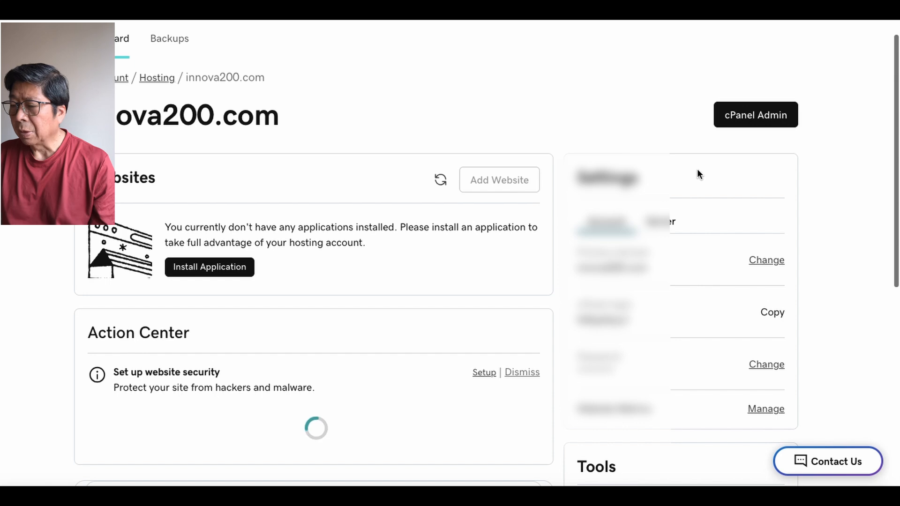
left_click(749, 118)
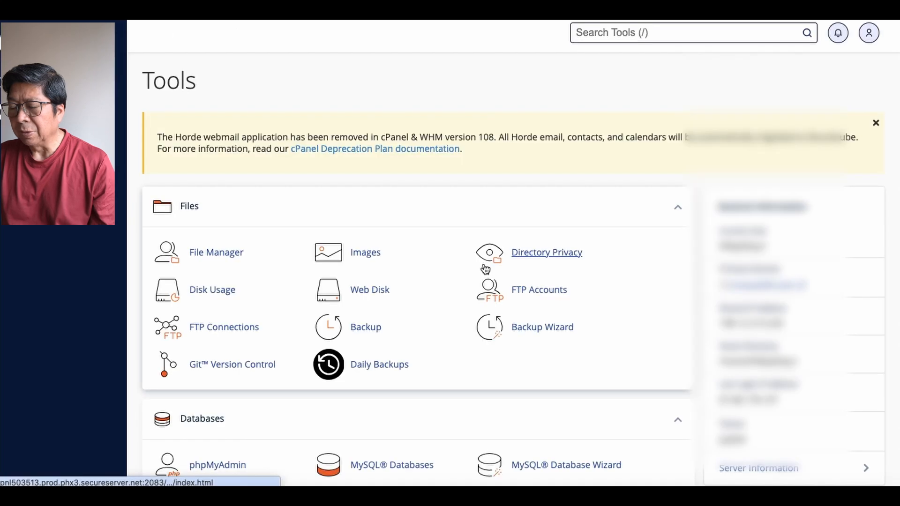
- Look through the cPanel tool categories from Files down to Advanced and return to the Files tools
scroll(426, 308, "down", 3)
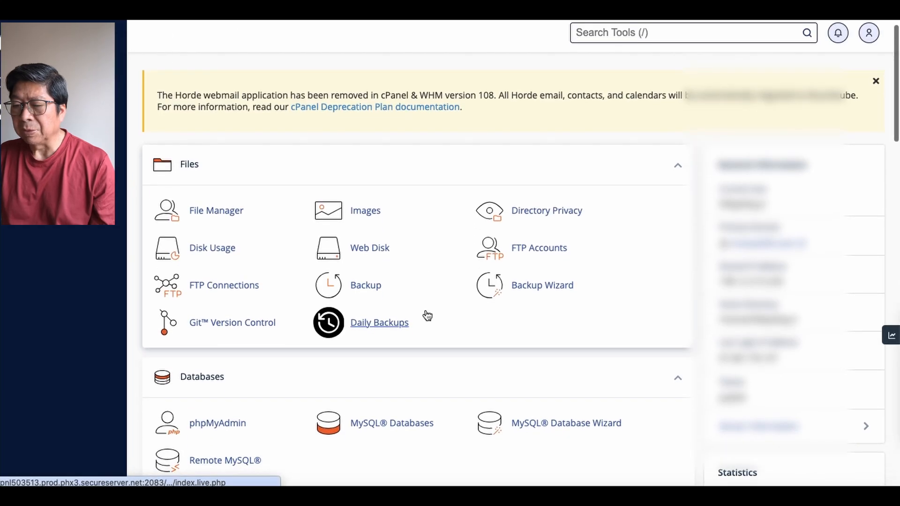
scroll(427, 315, "down", 4)
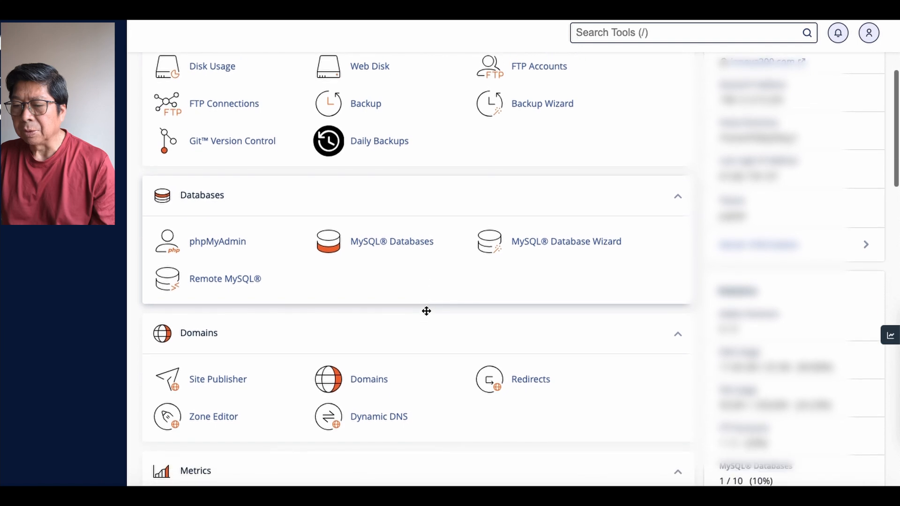
scroll(426, 311, "down", 3)
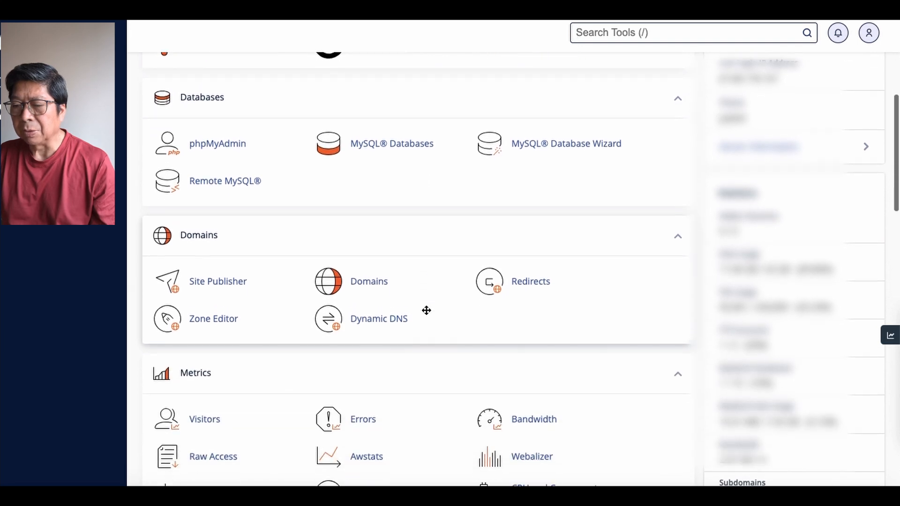
scroll(426, 311, "down", 3)
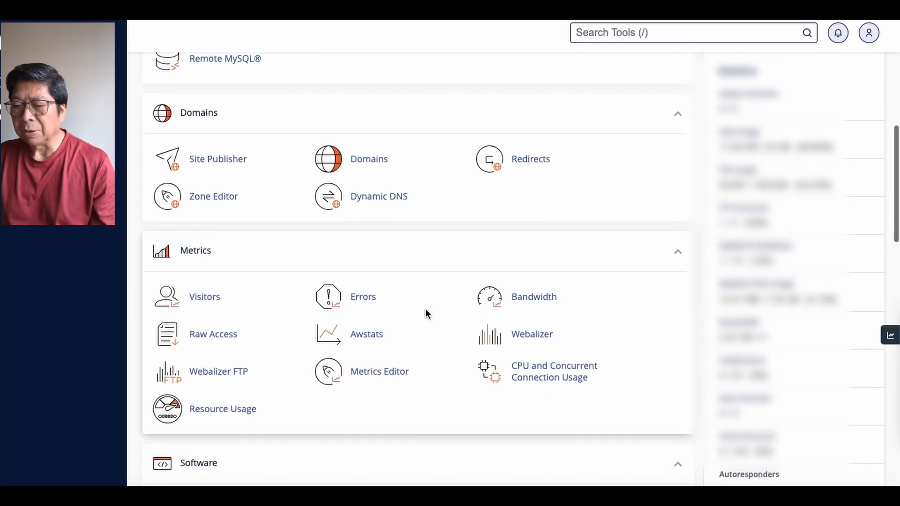
scroll(426, 313, "down", 1)
scroll(423, 313, "down", 1)
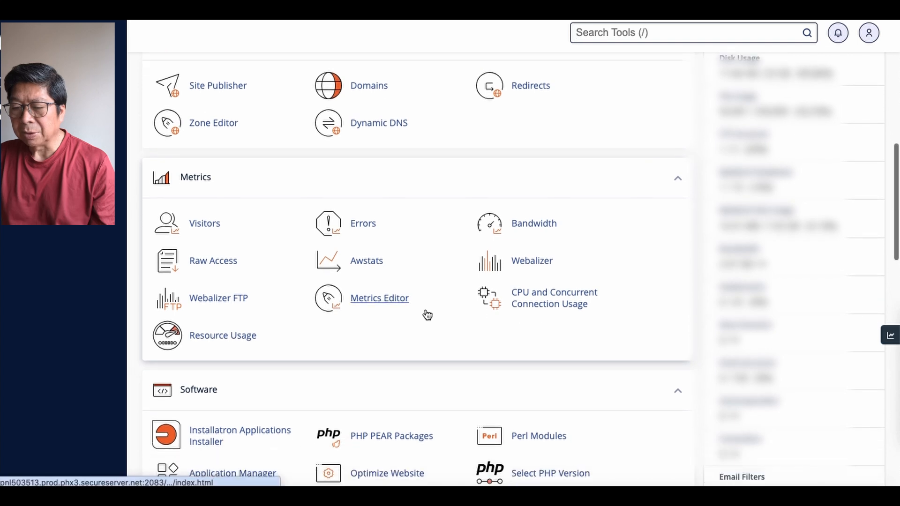
scroll(426, 313, "down", 1)
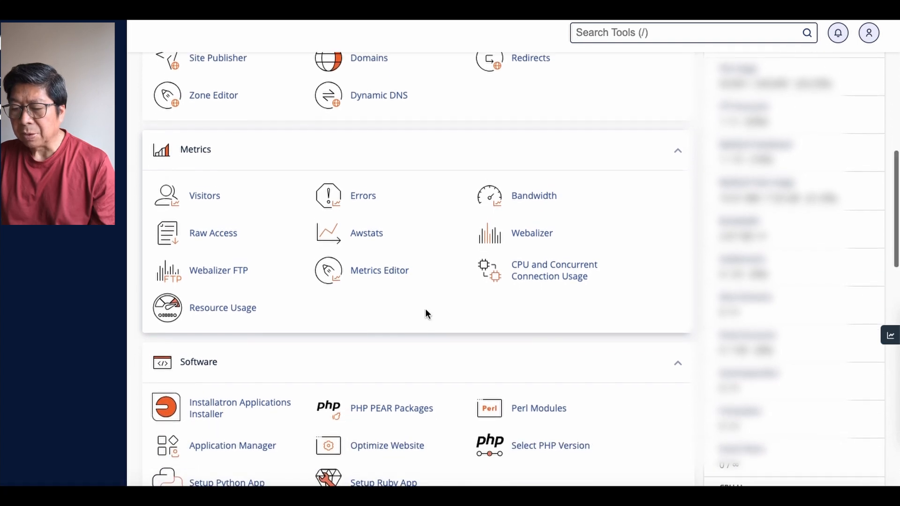
scroll(426, 314, "down", 3)
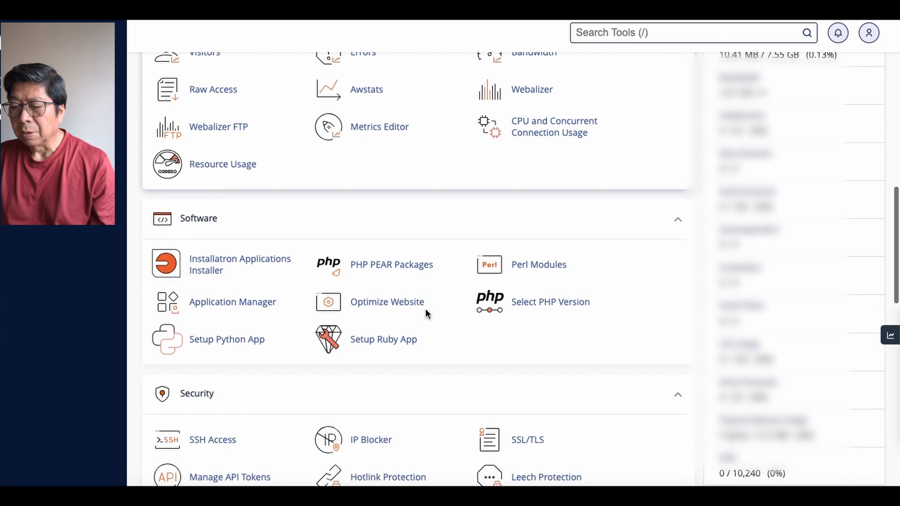
scroll(427, 315, "down", 5)
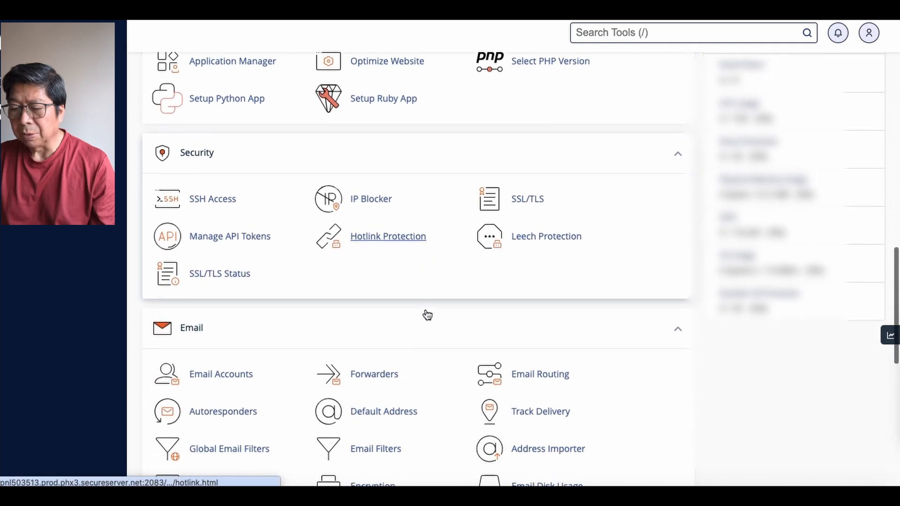
scroll(427, 310, "down", 9)
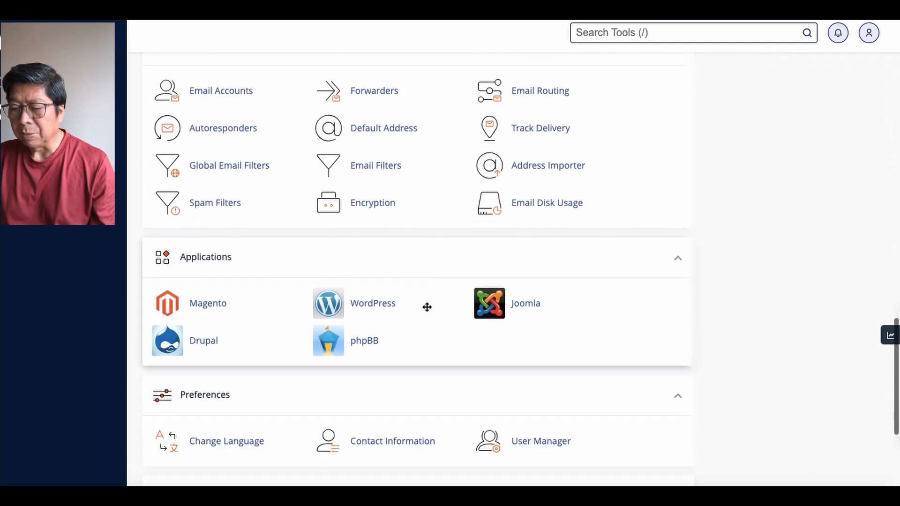
scroll(426, 307, "down", 2)
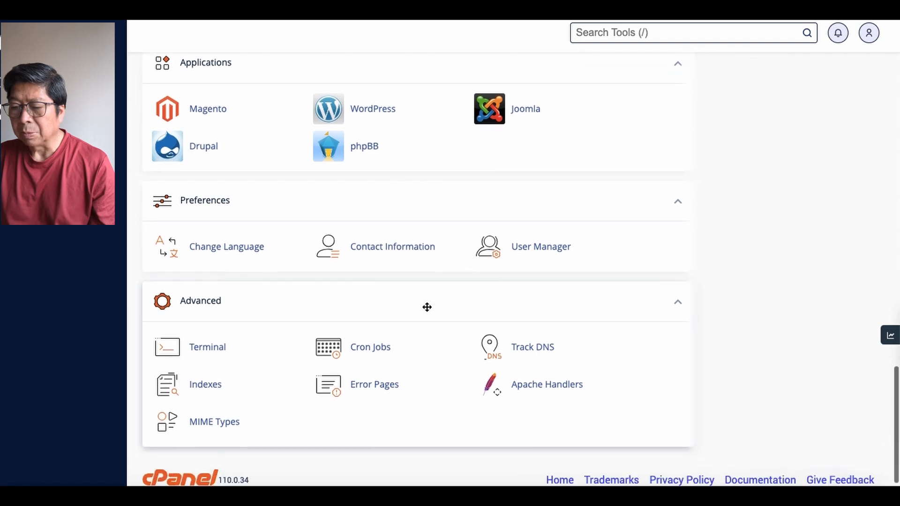
scroll(426, 307, "up", 14)
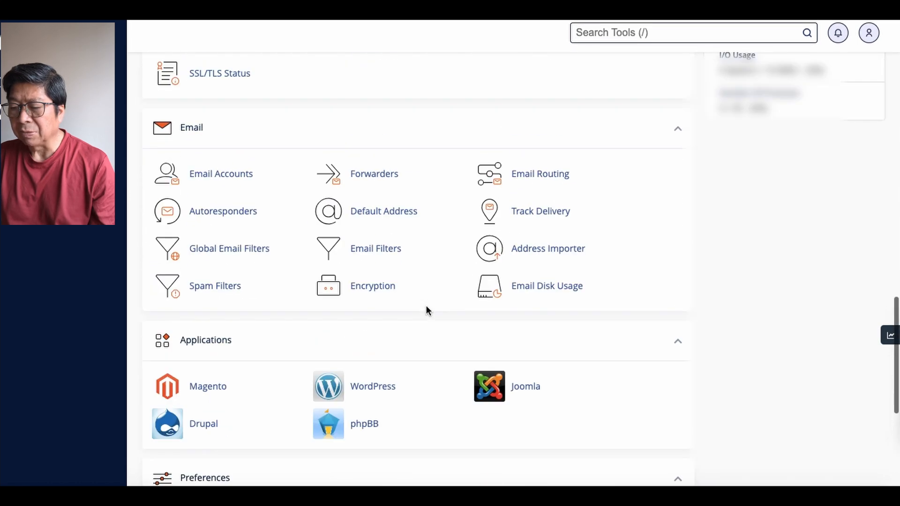
scroll(428, 312, "up", 8)
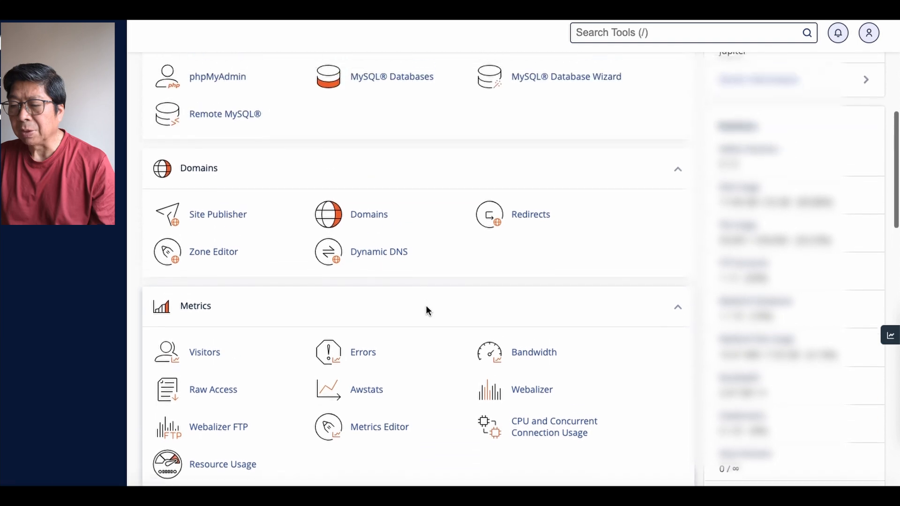
scroll(427, 307, "up", 2)
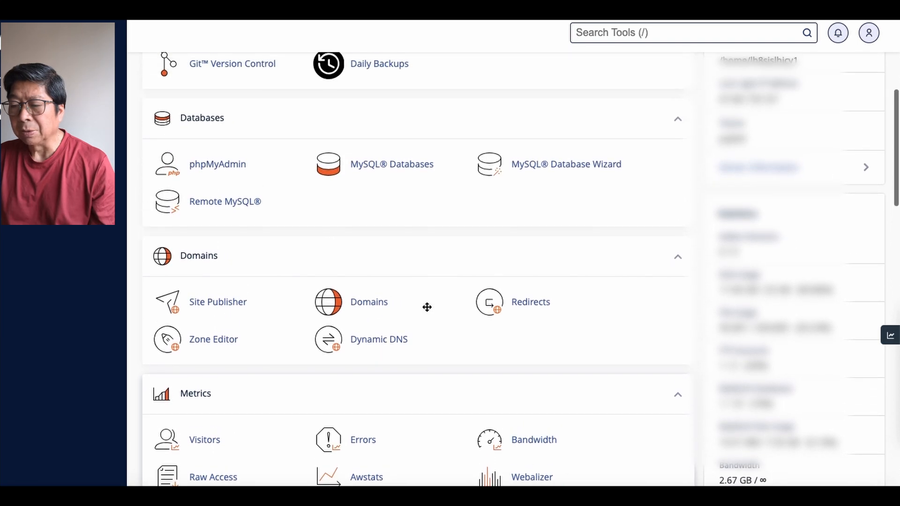
scroll(427, 307, "up", 4)
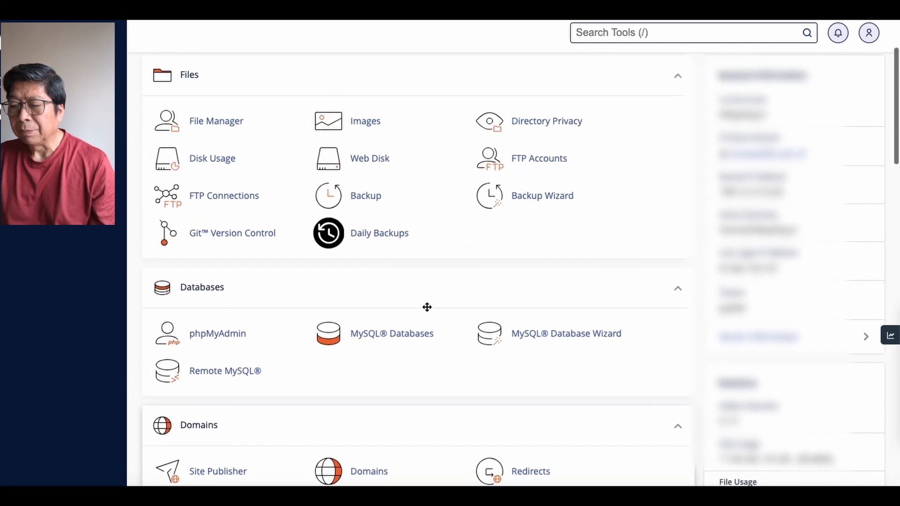
scroll(426, 307, "up", 1)
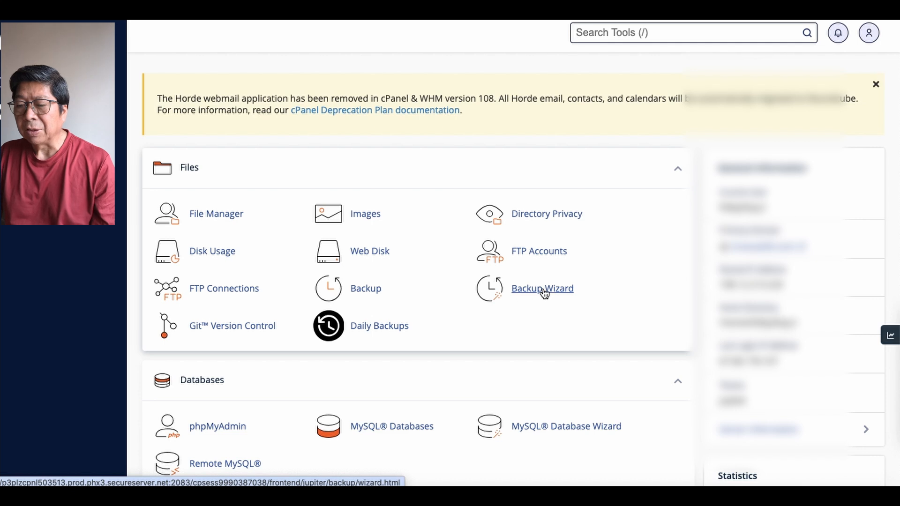
- Open the Backup tool, review its full and partial backup options, and return to the cPanel tools overview
left_click(366, 289)
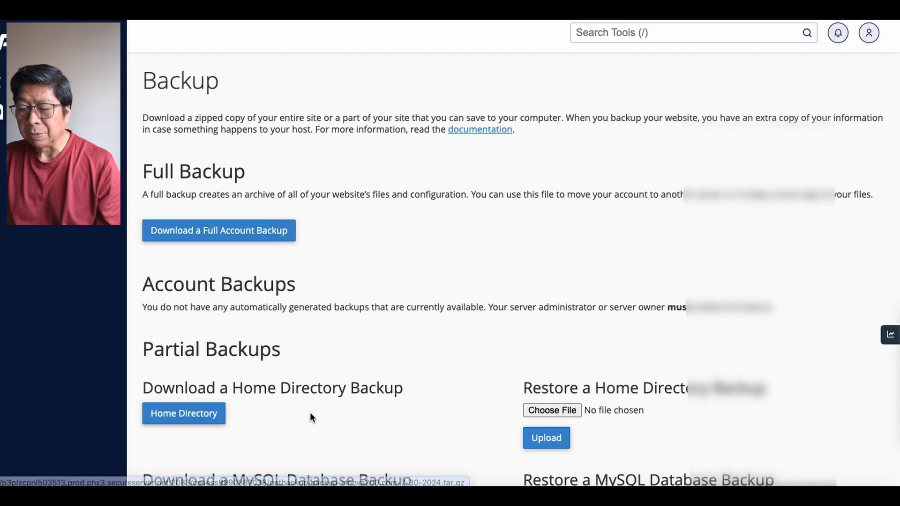
scroll(311, 415, "down", 3)
scroll(310, 414, "down", 2)
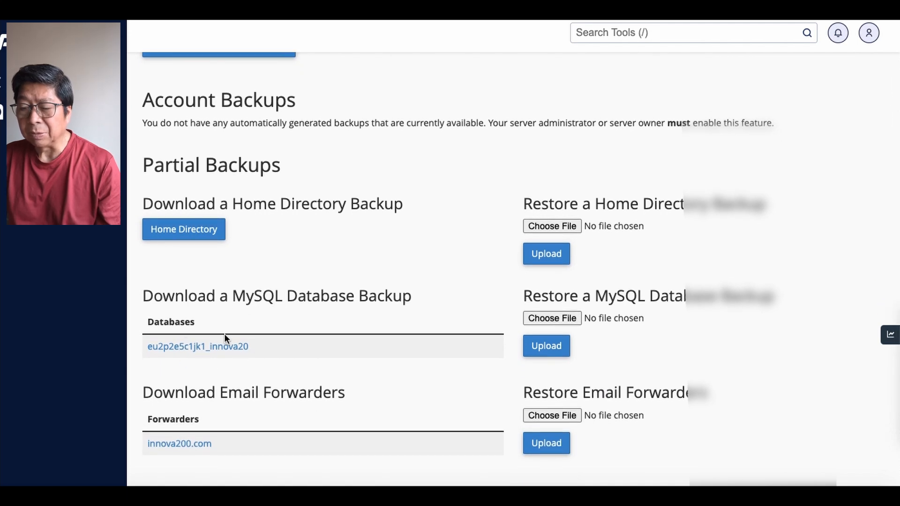
scroll(225, 335, "up", 5)
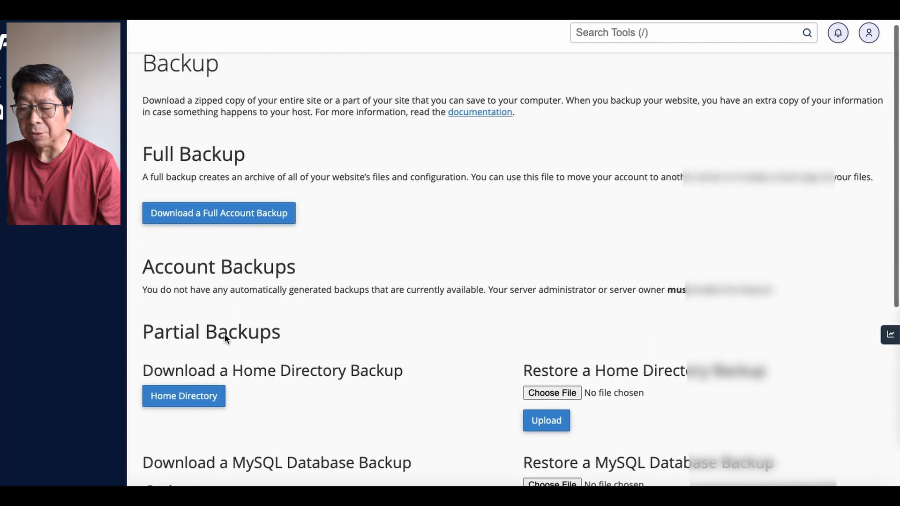
scroll(224, 335, "up", 1)
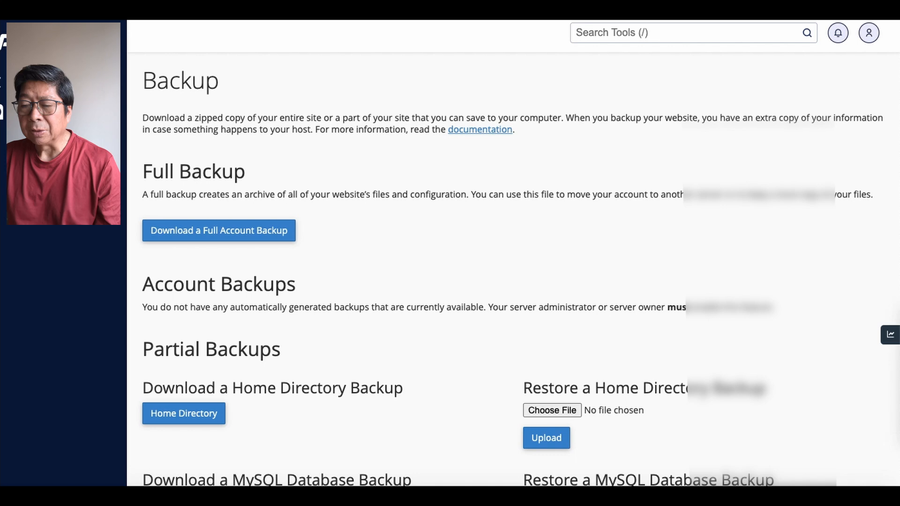
key("alt+Left")
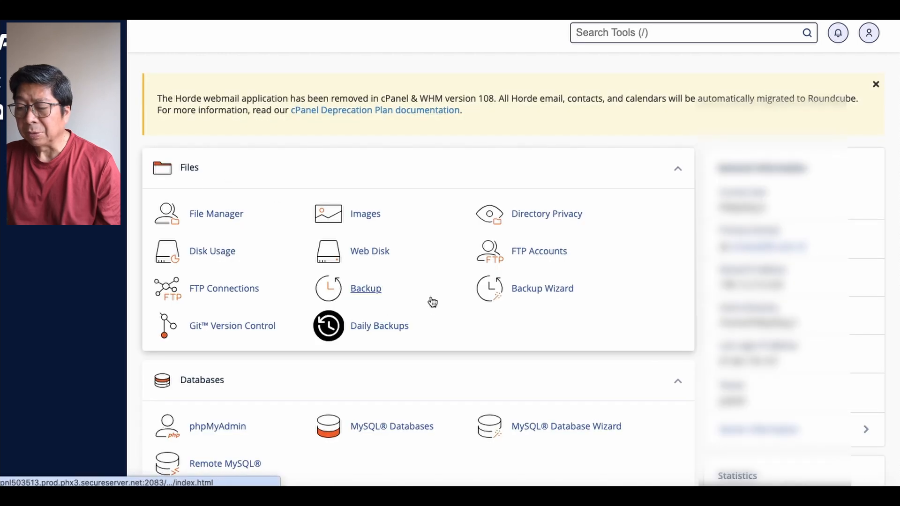
- Open the Backup Wizard, choose to back up, and proceed to the form for generating a full backup
left_click(551, 290)
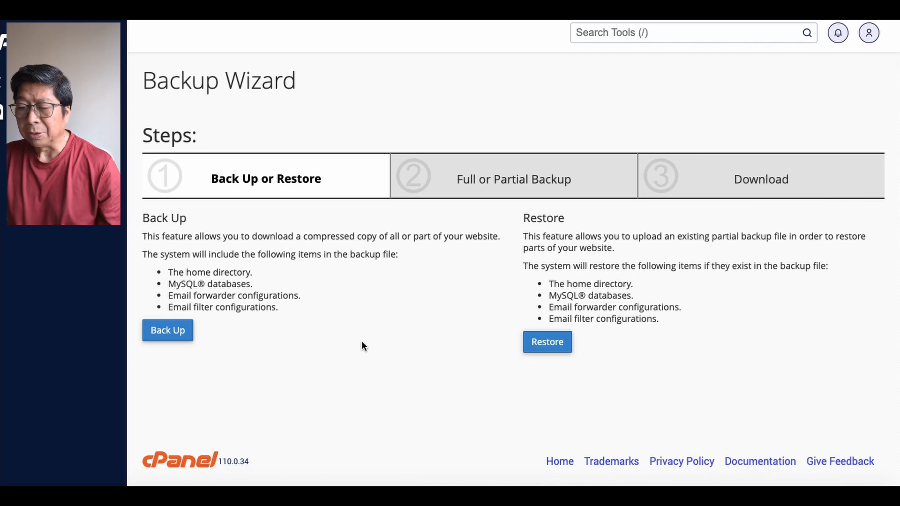
left_click(174, 333)
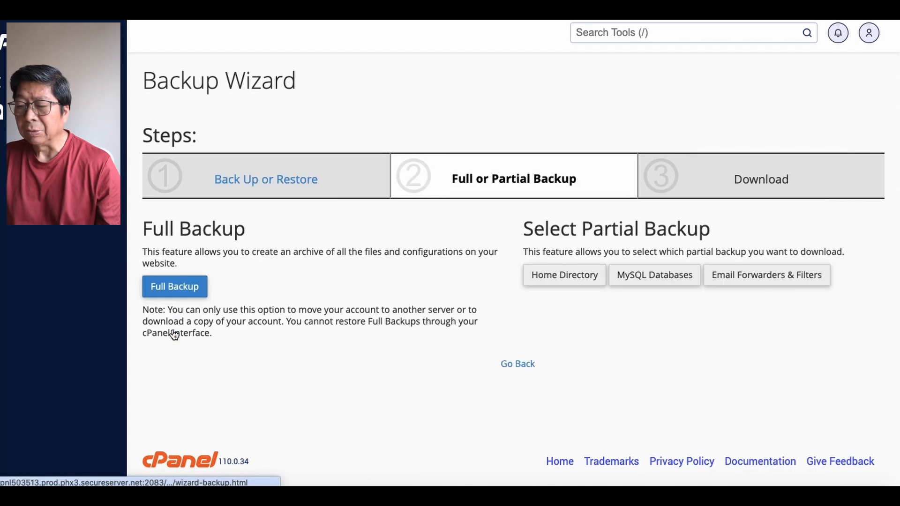
left_click(181, 288)
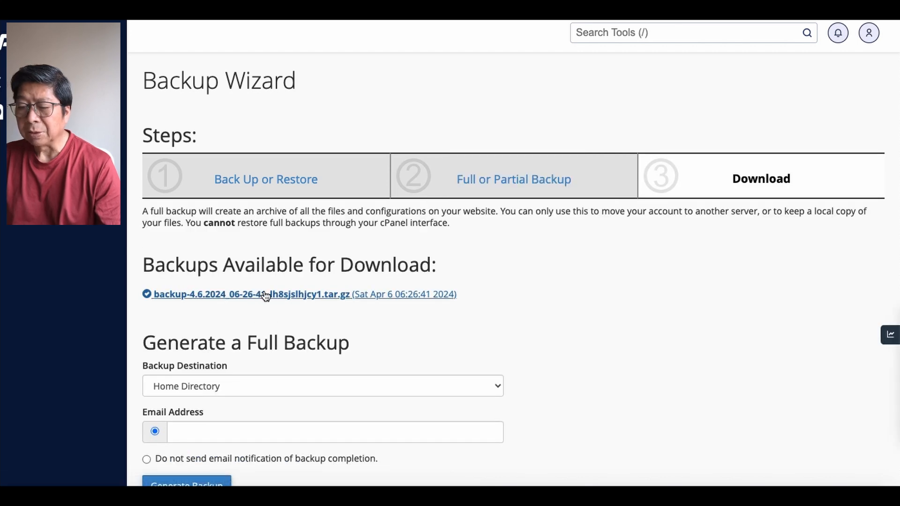
scroll(303, 314, "down", 1)
scroll(303, 316, "down", 2)
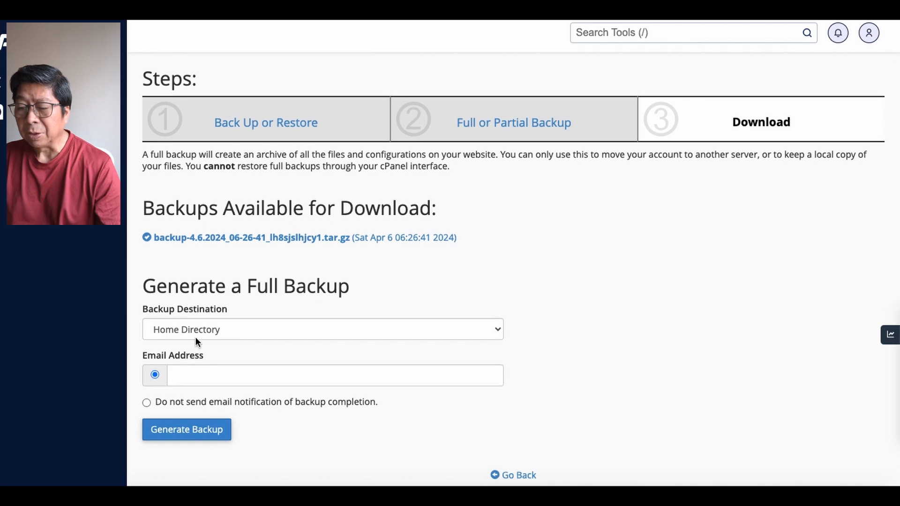
- Keep Home Directory as the backup destination, disable the email notification of backup completion, and leave the wizard for the cPanel tools overview
left_click(498, 330)
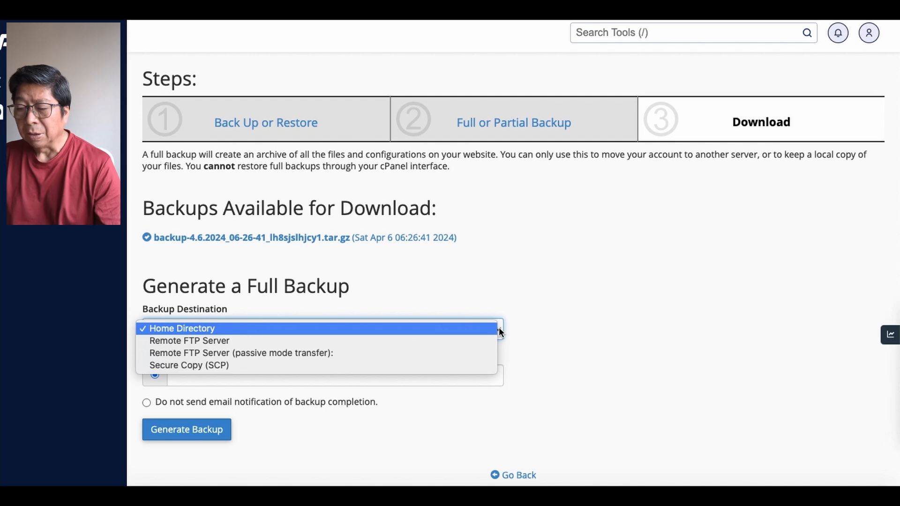
left_click(528, 324)
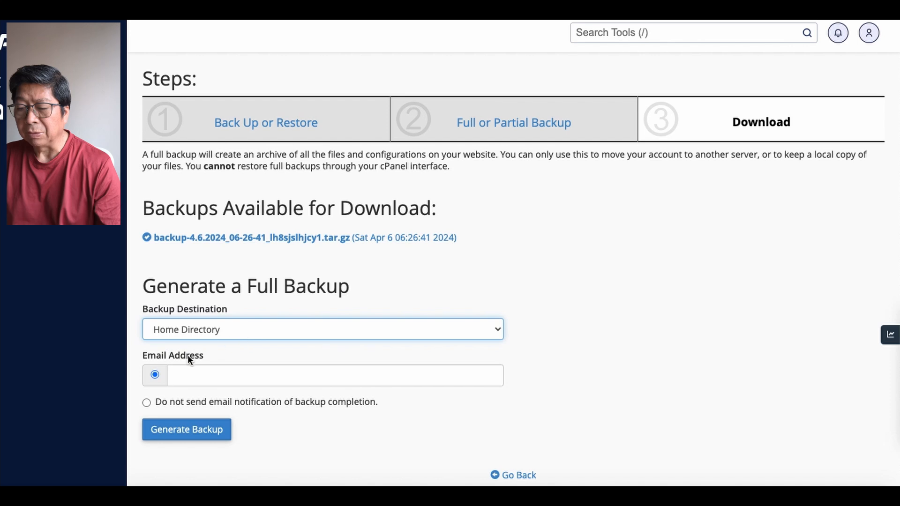
scroll(204, 375, "down", 2)
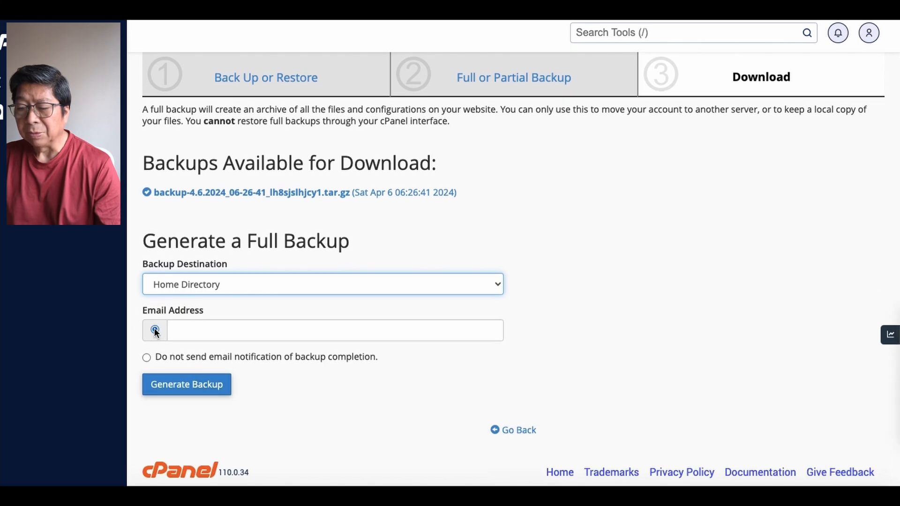
left_click(147, 358)
scroll(306, 375, "down", 1)
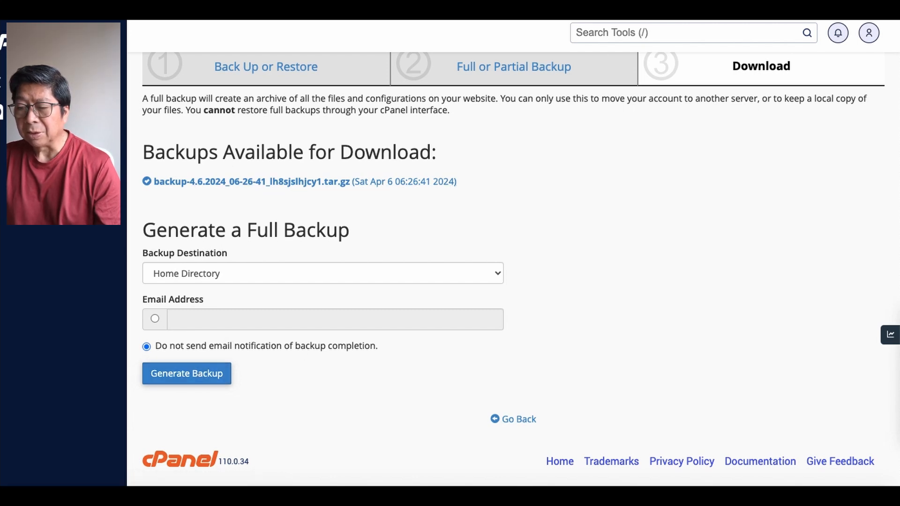
key("alt+Left")
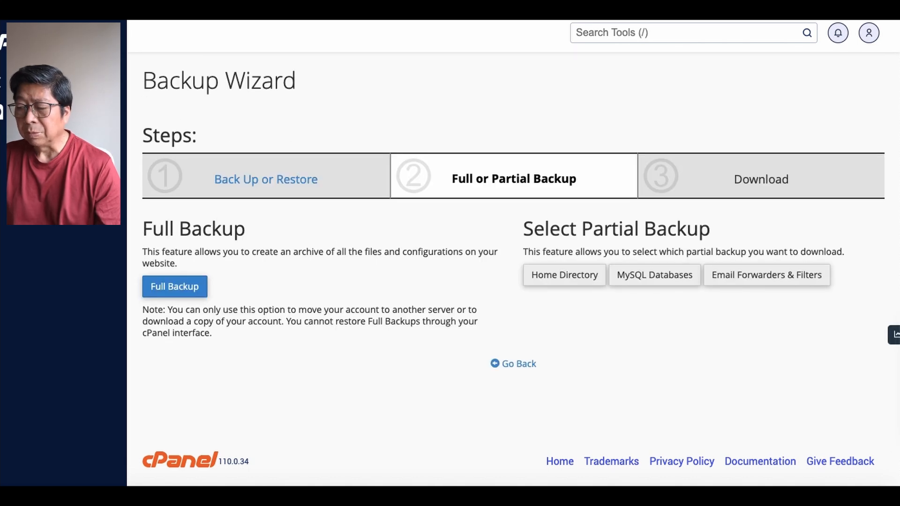
key("alt+Left")
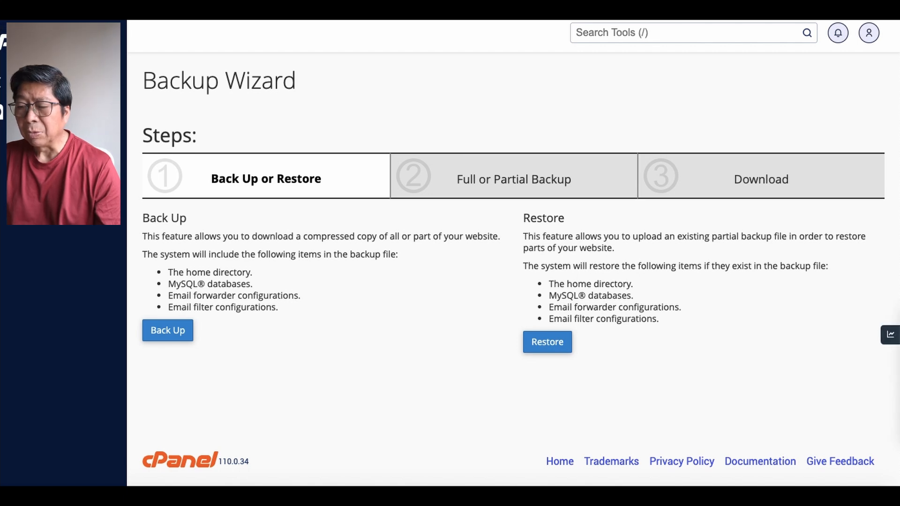
key("alt+Left")
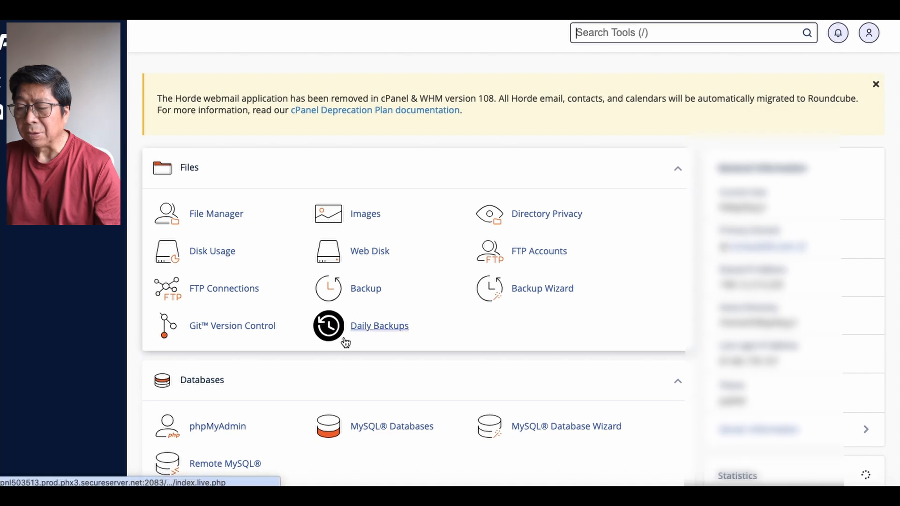
- Open the full account backup page of the Backup tool and start downloading the available backup archive from Apr 6 2024
left_click(366, 289)
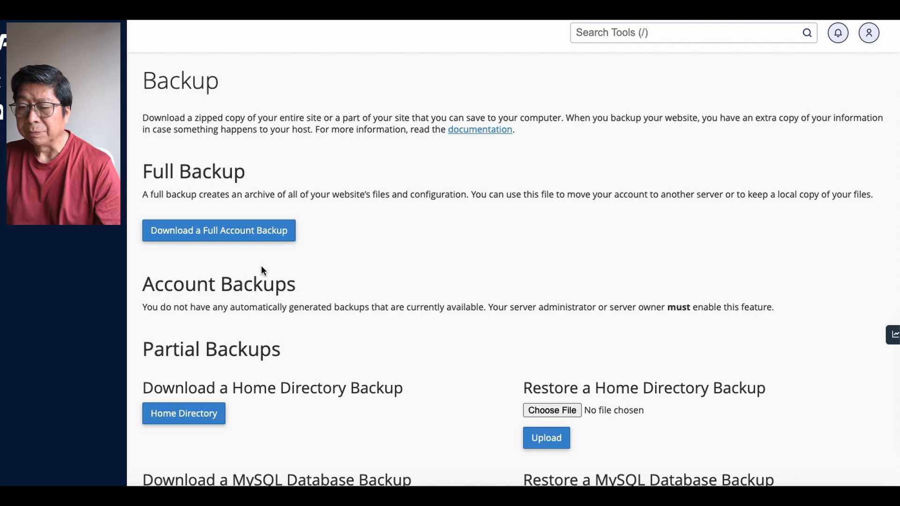
left_click(215, 230)
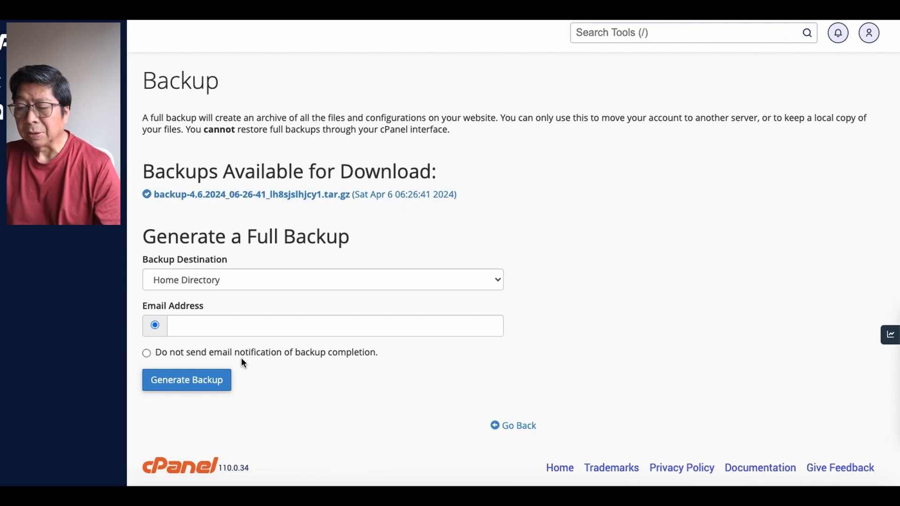
left_click(282, 196)
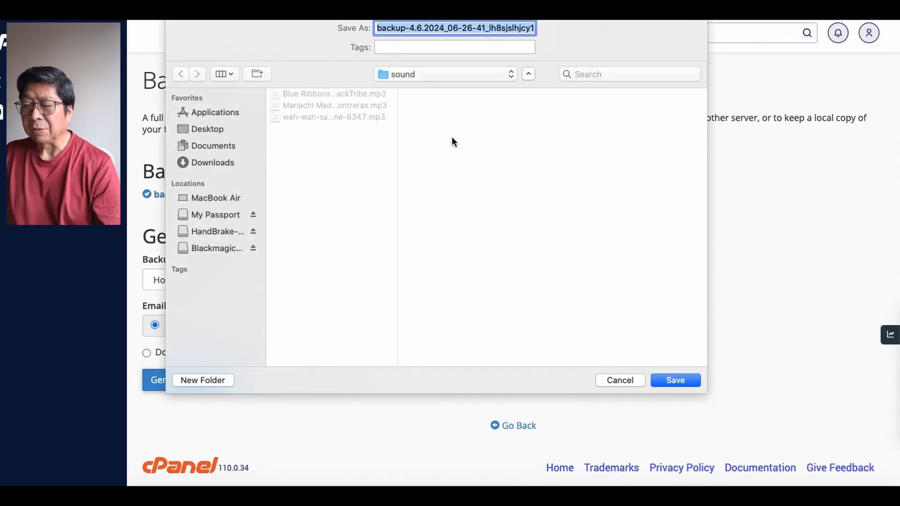